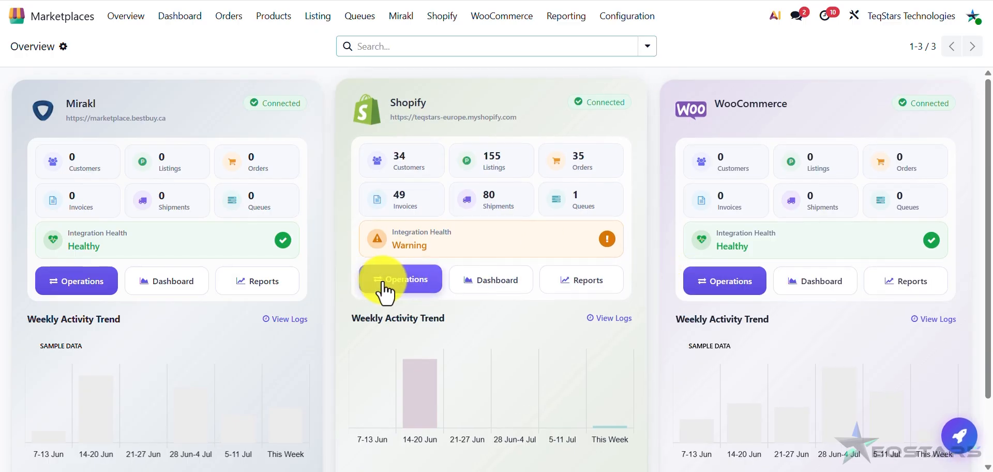
- In the Shopify Perform Operation dialog, try Export, then settle on Import Collections, noting listings come first
click(419, 285)
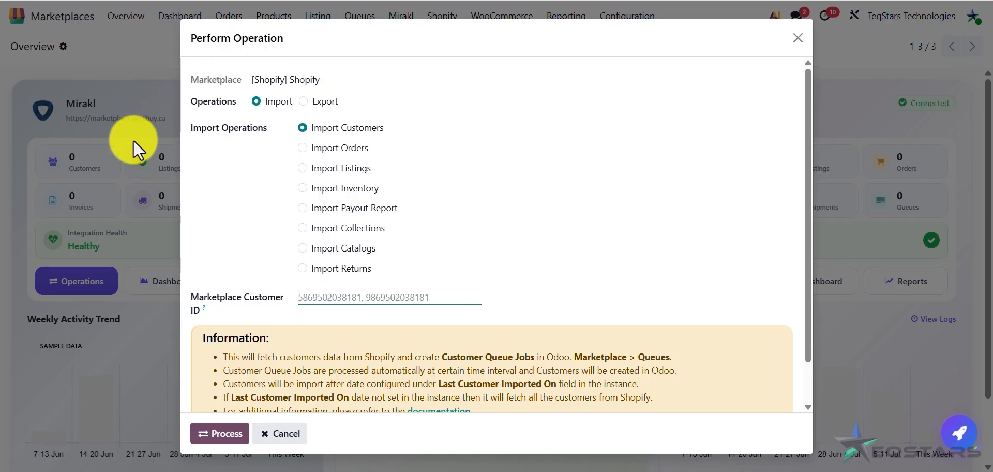
click(621, 254)
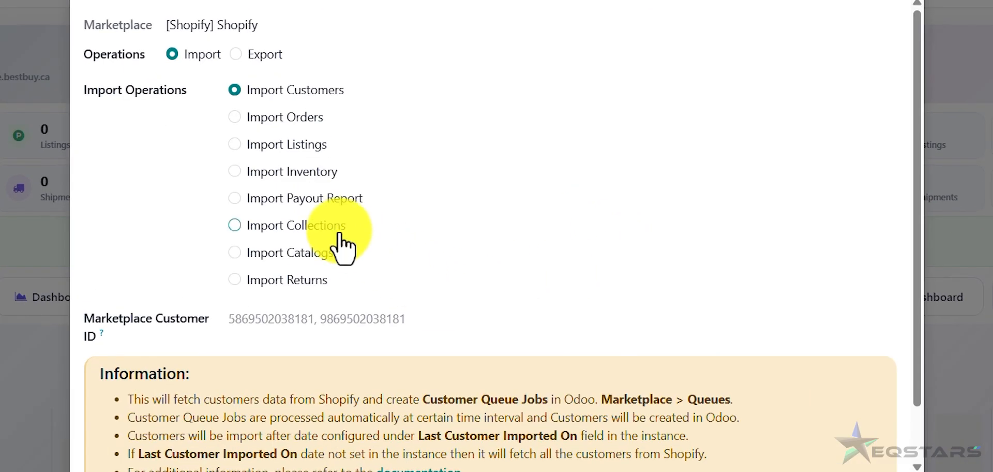
click(374, 228)
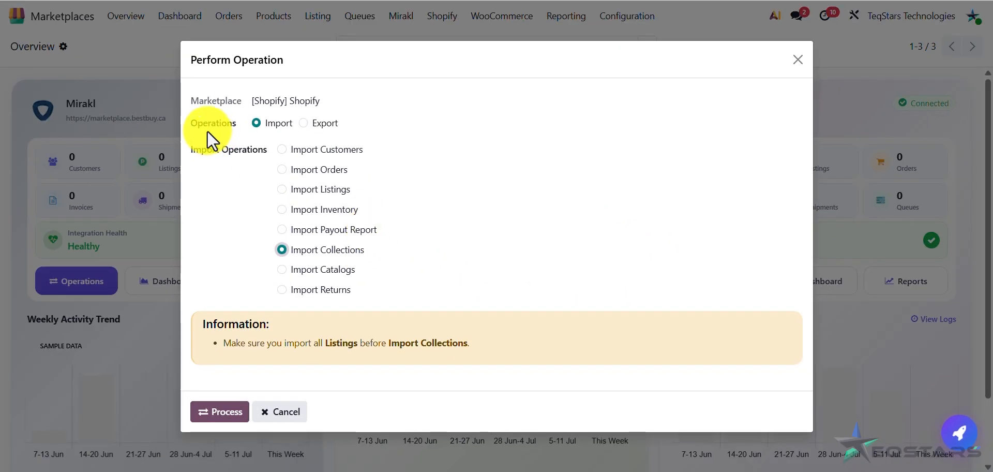
drag(263, 125, 291, 130)
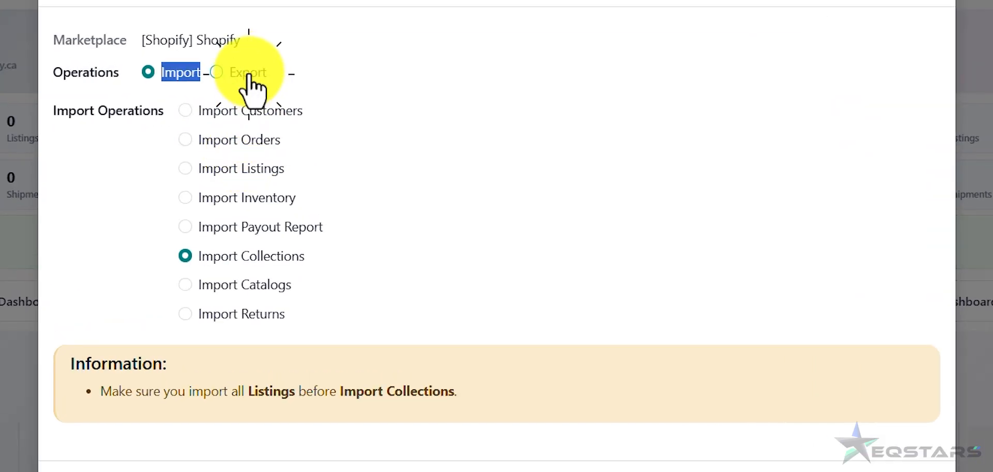
click(310, 113)
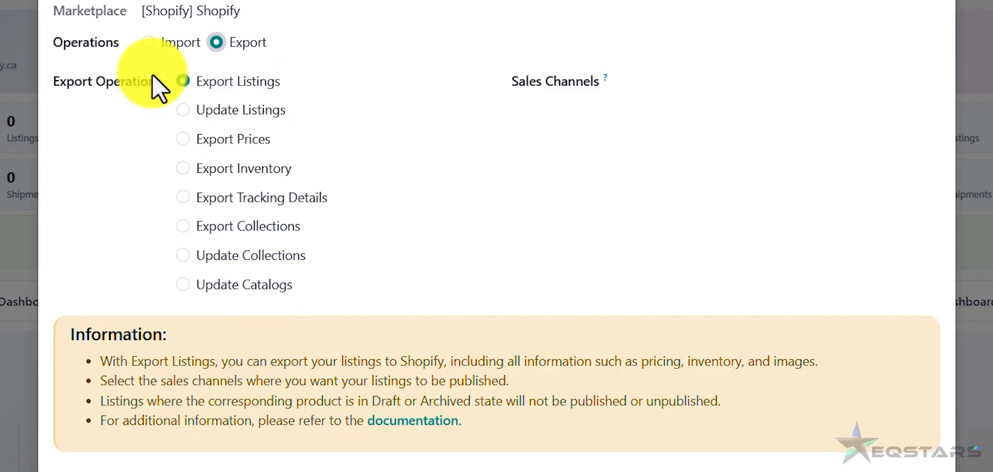
click(168, 46)
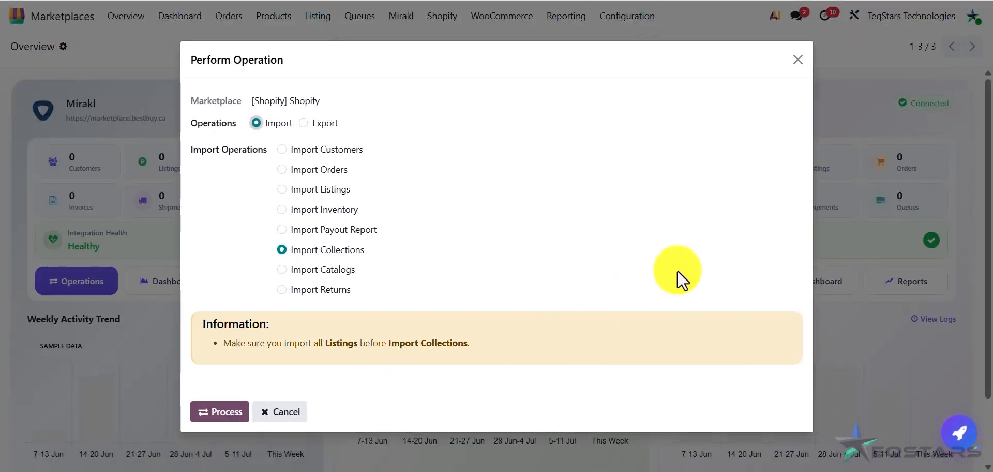
drag(224, 343, 548, 326)
click(798, 60)
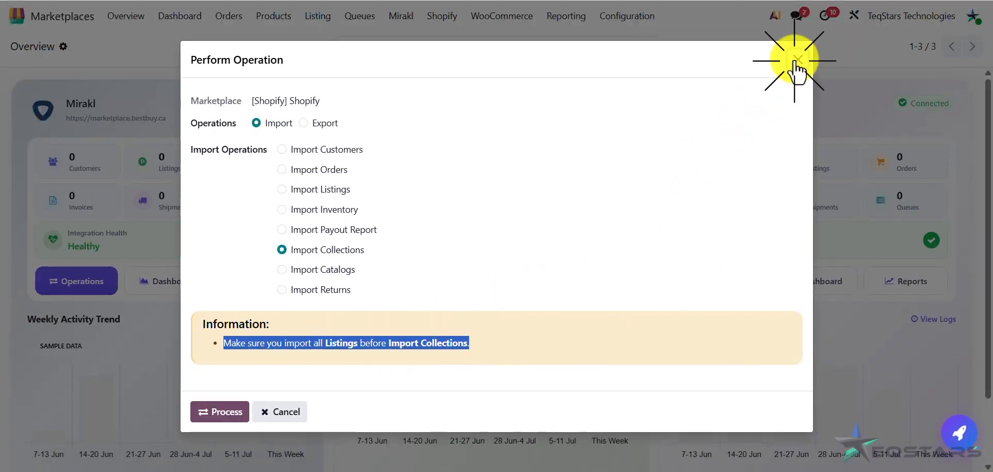
- Browse the 155 Shopify listings, then return to the Overview dashboard
click(502, 175)
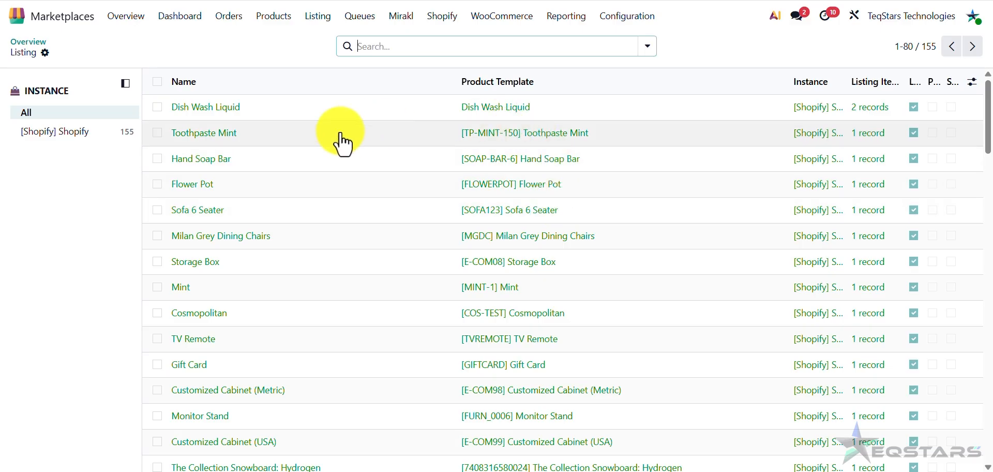
scroll(713, 274, down, 5)
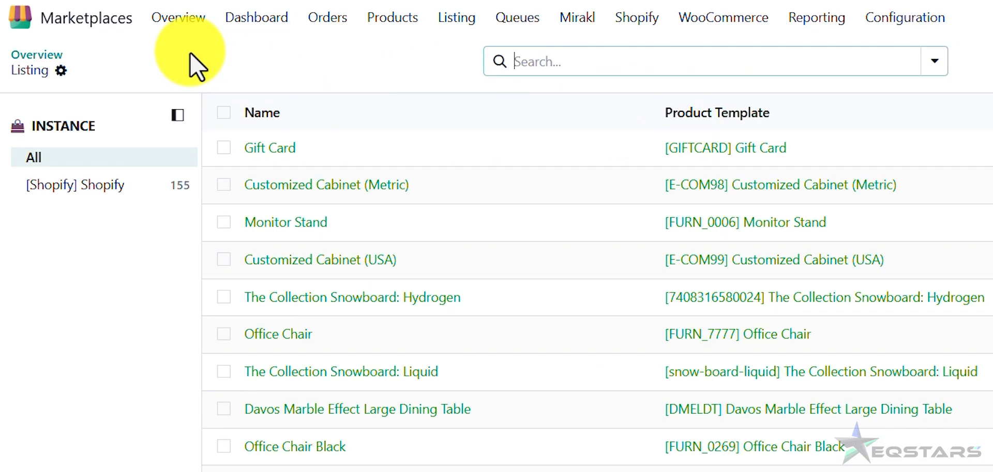
click(176, 21)
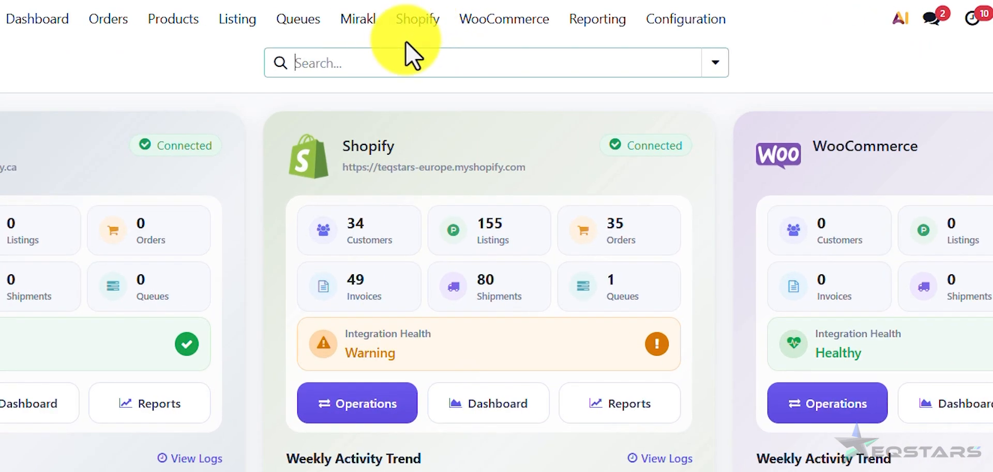
- Check the empty Shopify All Collections list, then go back to Overview
click(417, 23)
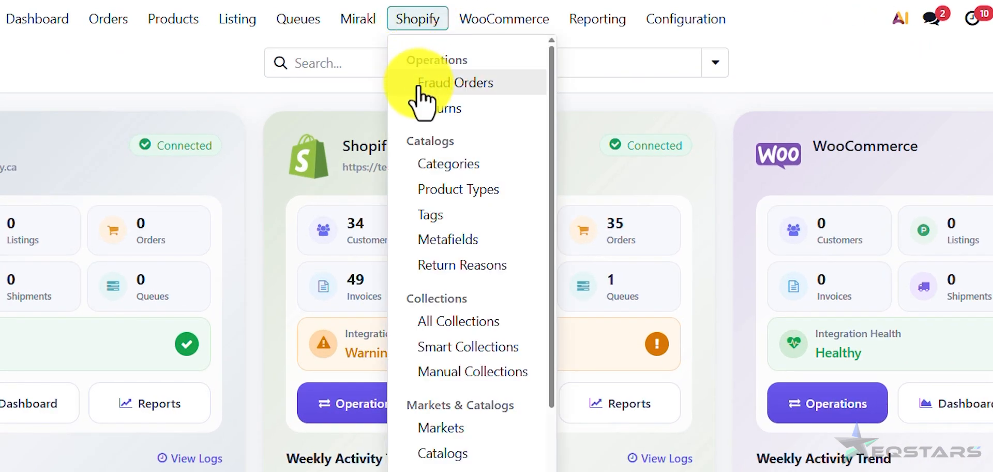
scroll(448, 156, down, 3)
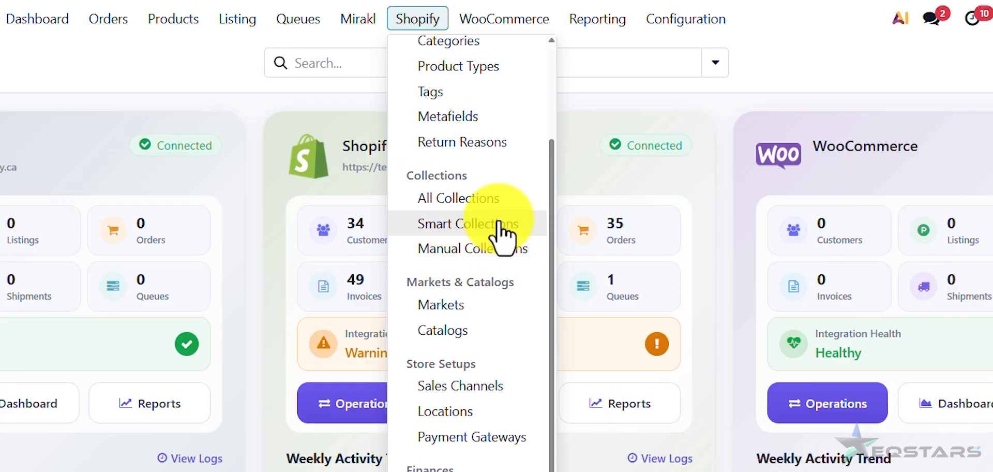
click(481, 199)
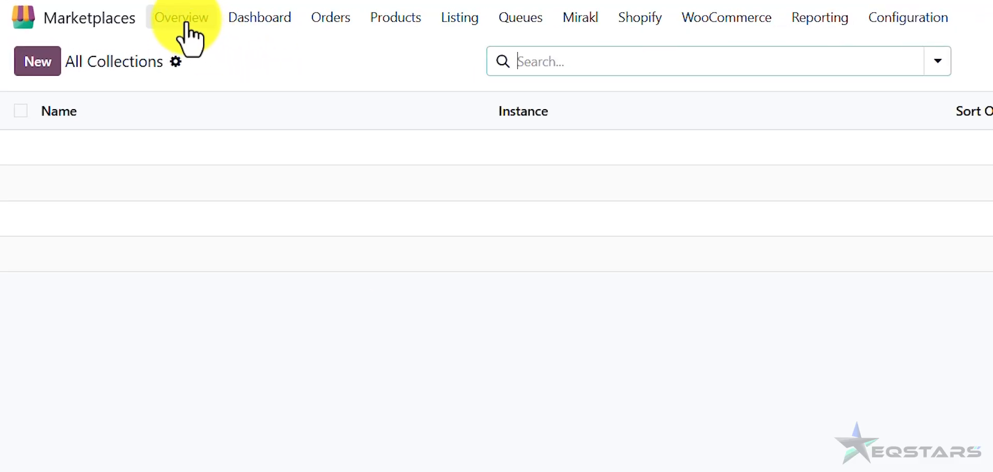
click(195, 33)
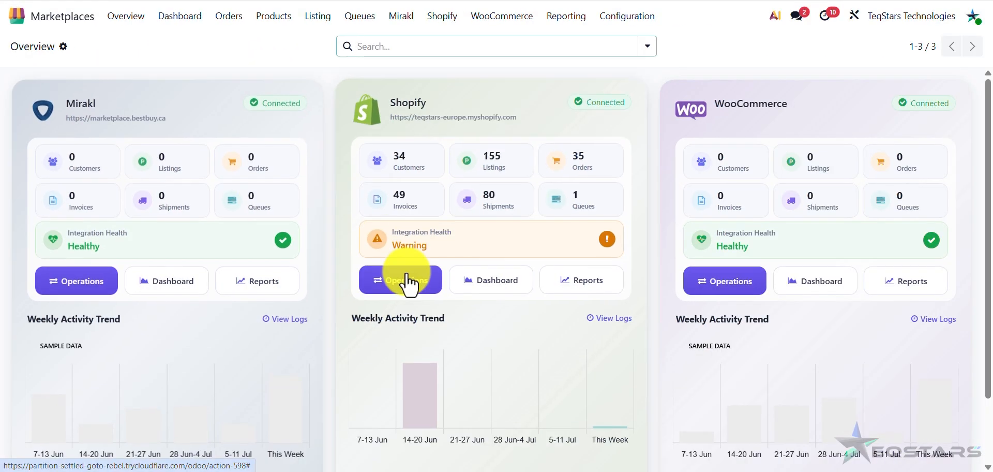
- Run Import Collections for Shopify to pull in five collections, including Hydrogen and Test europe
click(409, 282)
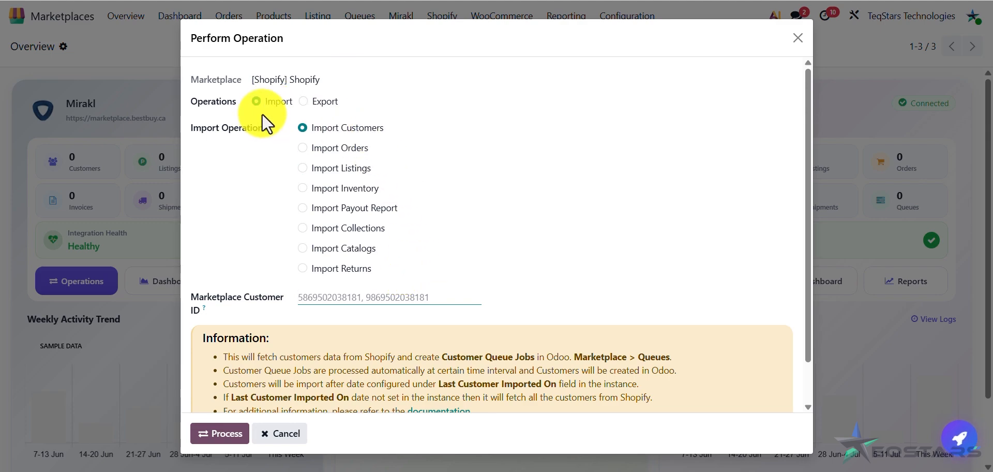
drag(269, 110, 285, 110)
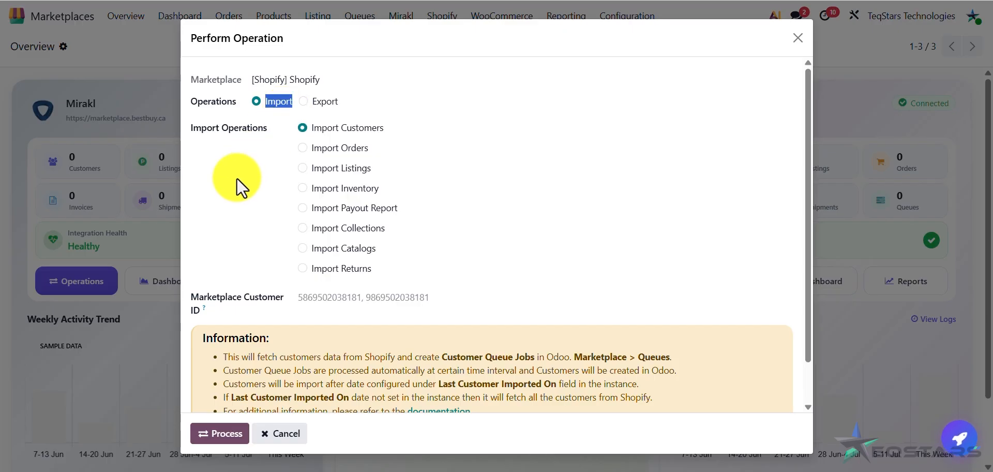
click(245, 259)
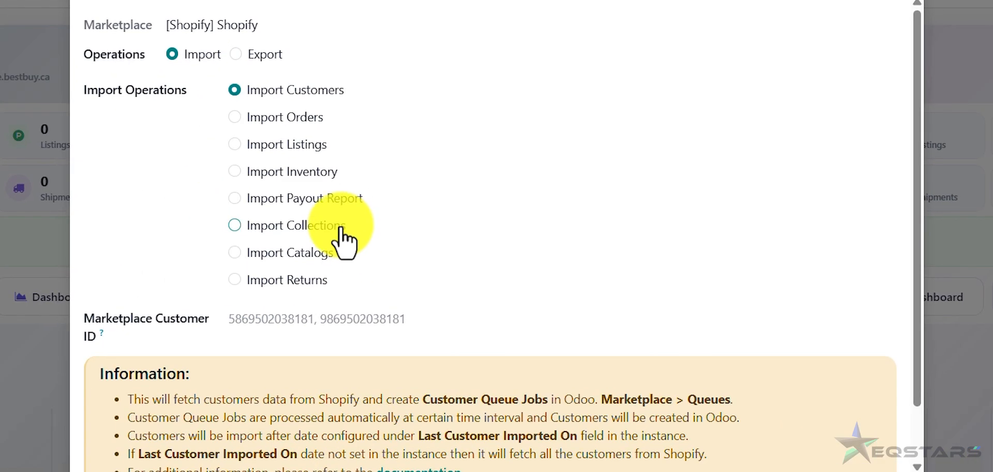
click(342, 232)
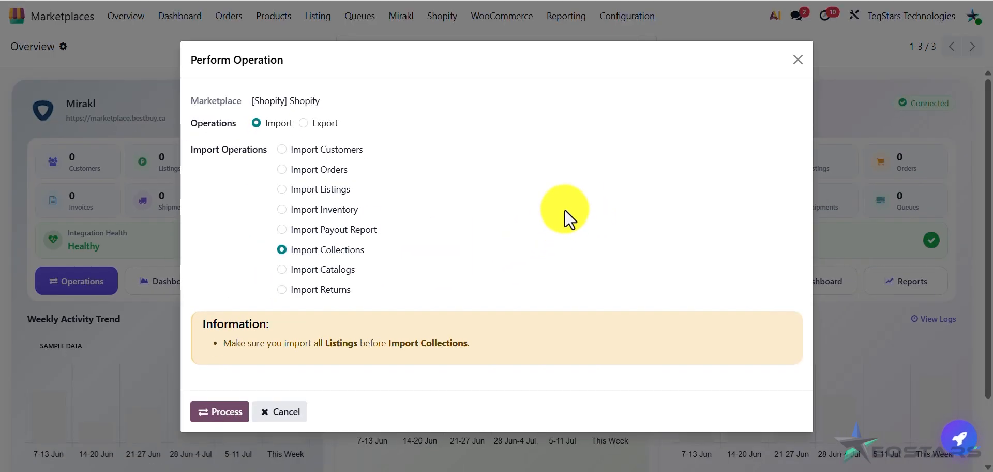
click(221, 411)
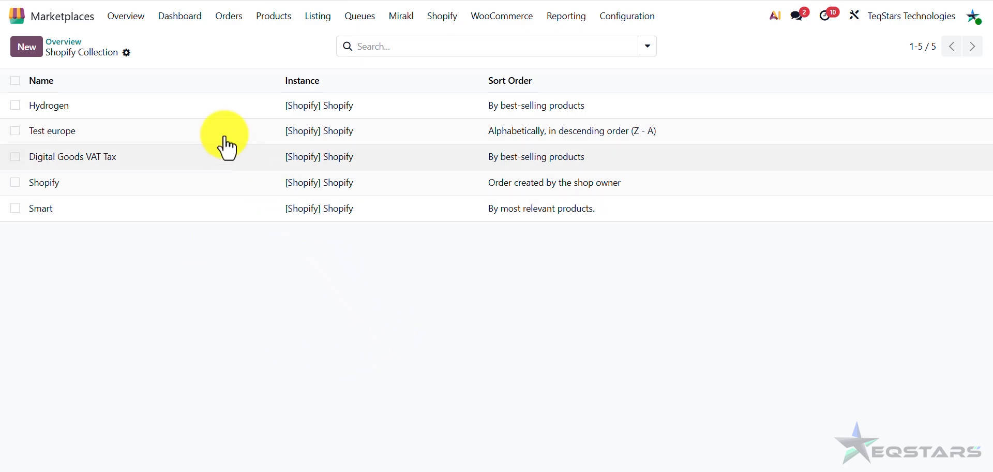
- Open Test europe, preview it in the store, and change its description from 'hiiiii' to 'Test urope.'
click(224, 138)
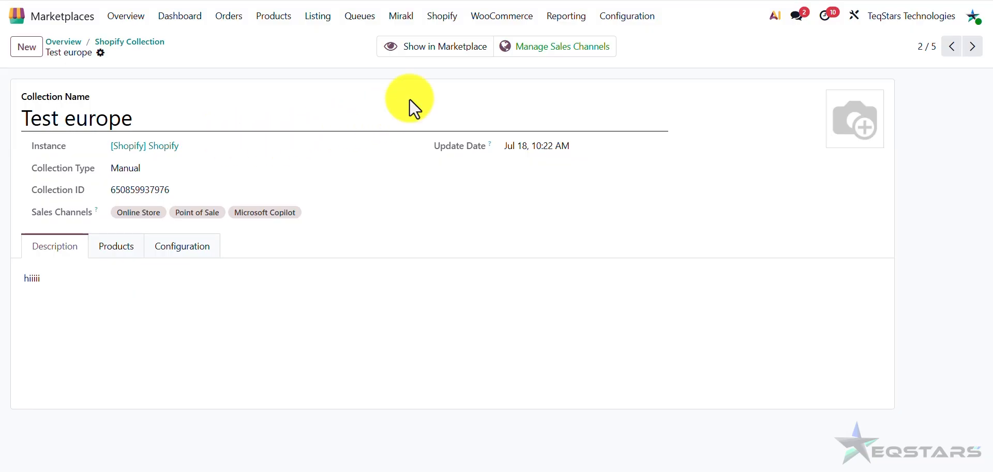
click(441, 56)
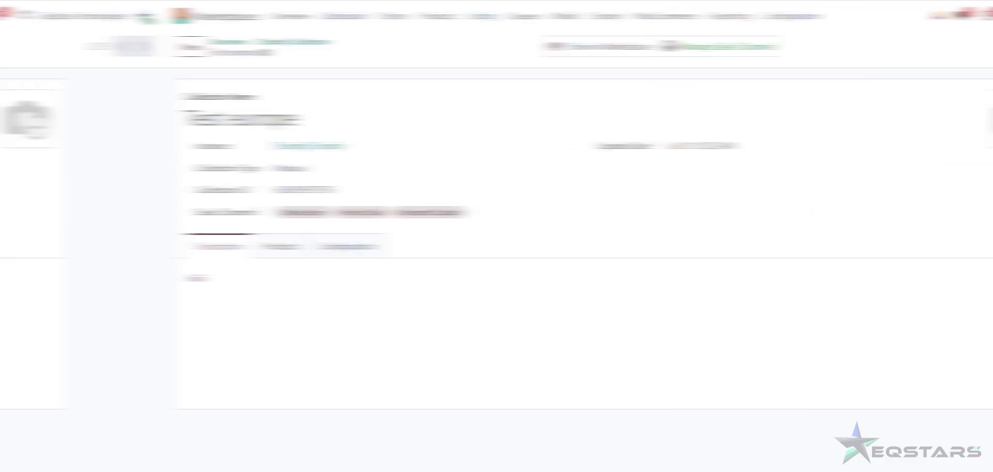
click(112, 284)
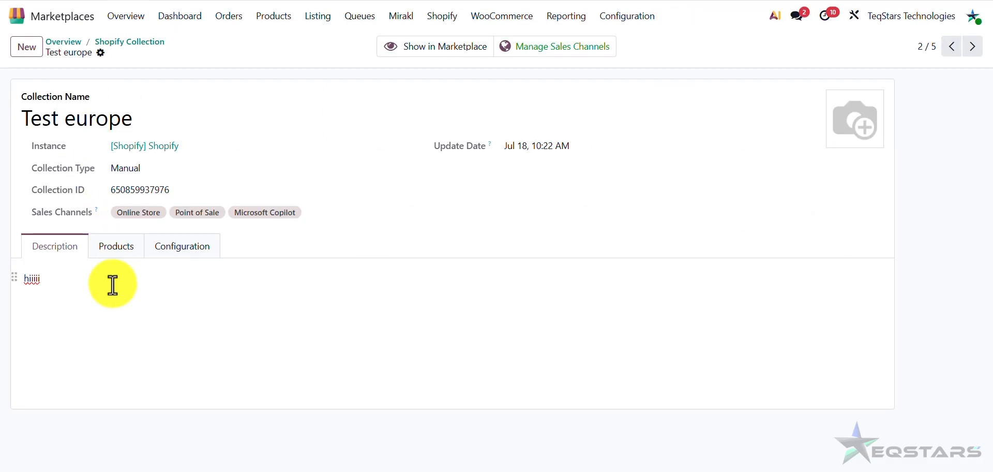
key(BackSpace)
key(BackSpace)
key(BackSpace)
key(BackSpace)
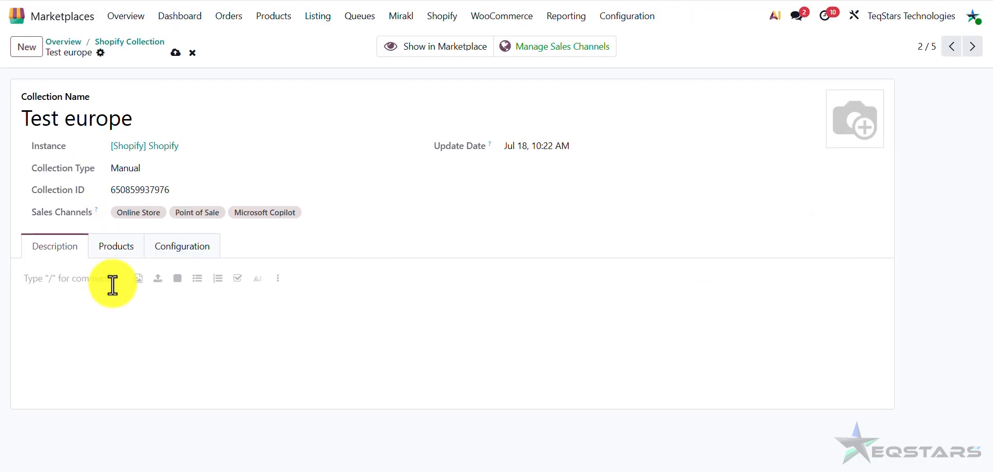
text(Test u)
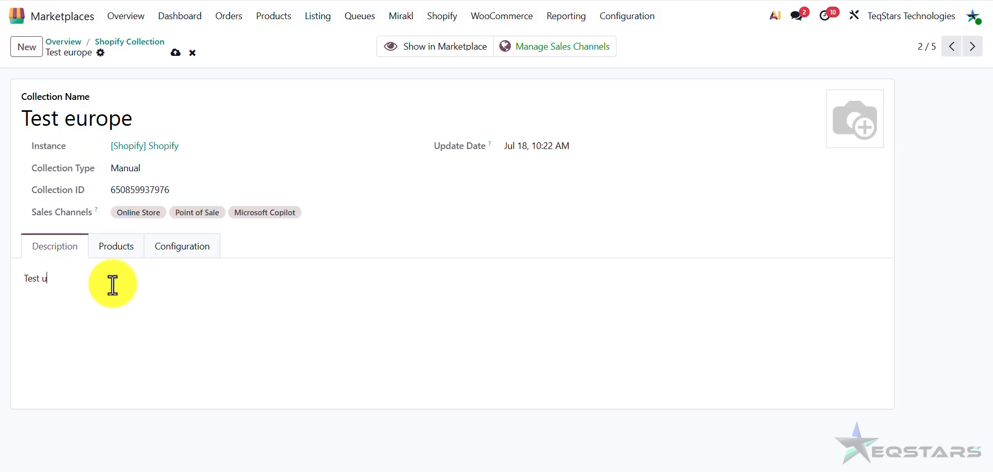
text(rope.)
- Add Milan Grey Dining Chairs, Storage Box and Mint to Test europe's products
click(126, 256)
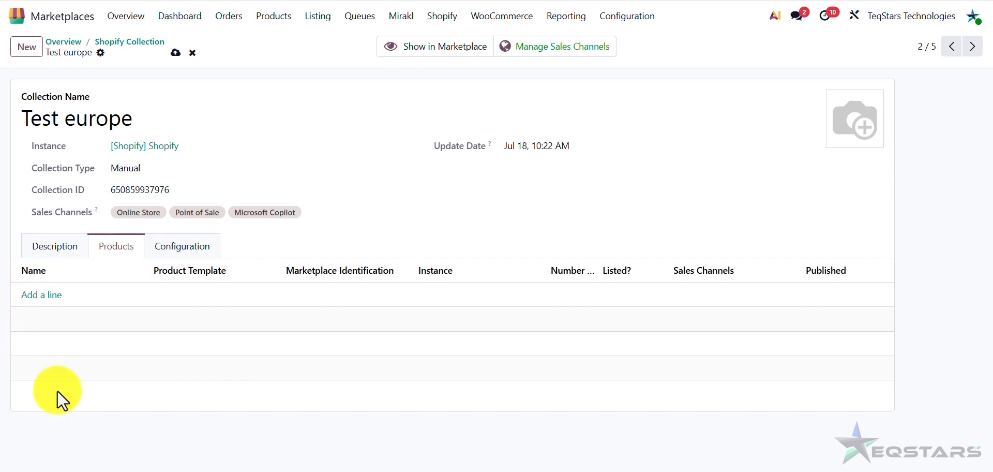
click(42, 294)
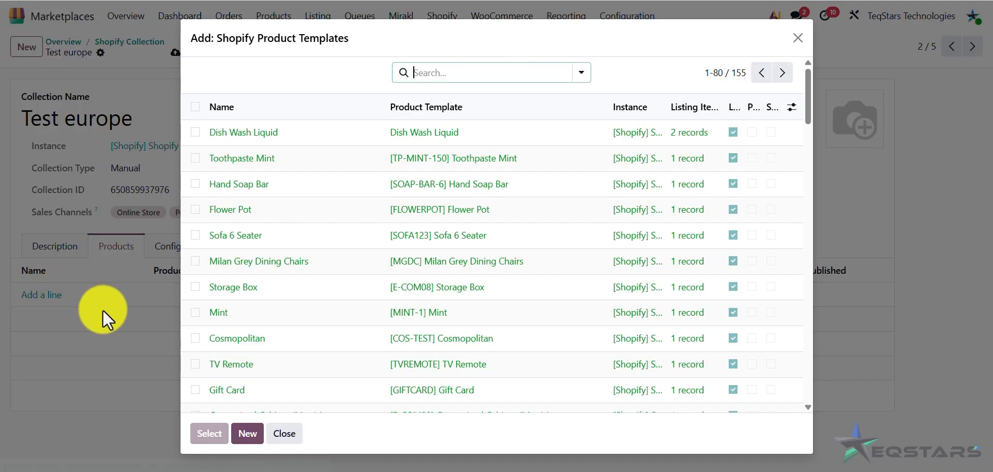
click(196, 261)
click(195, 287)
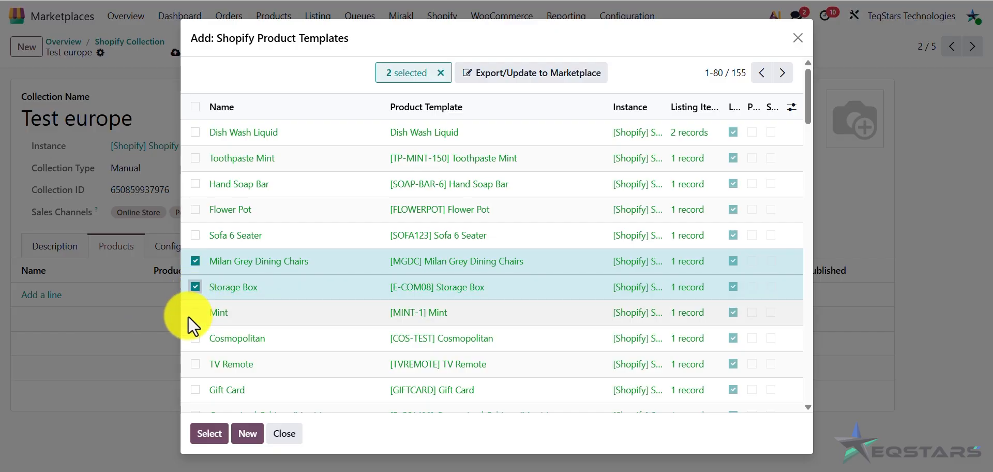
click(194, 314)
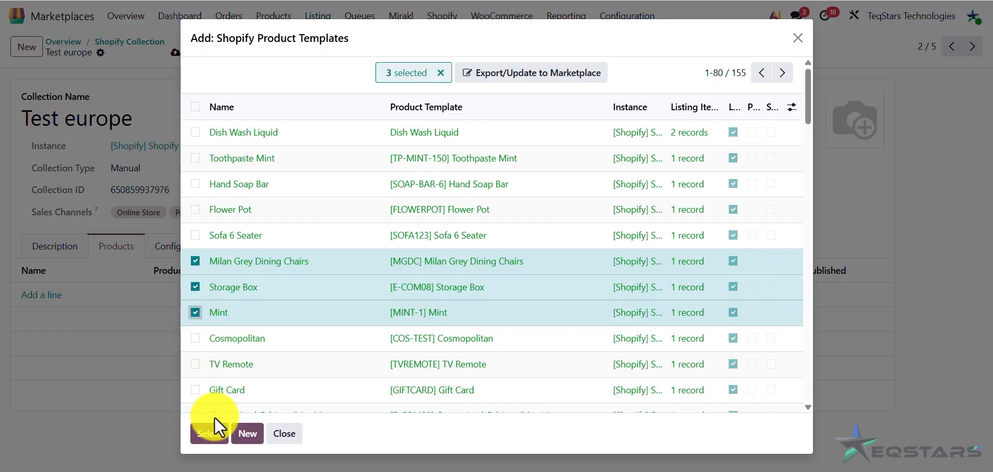
click(209, 434)
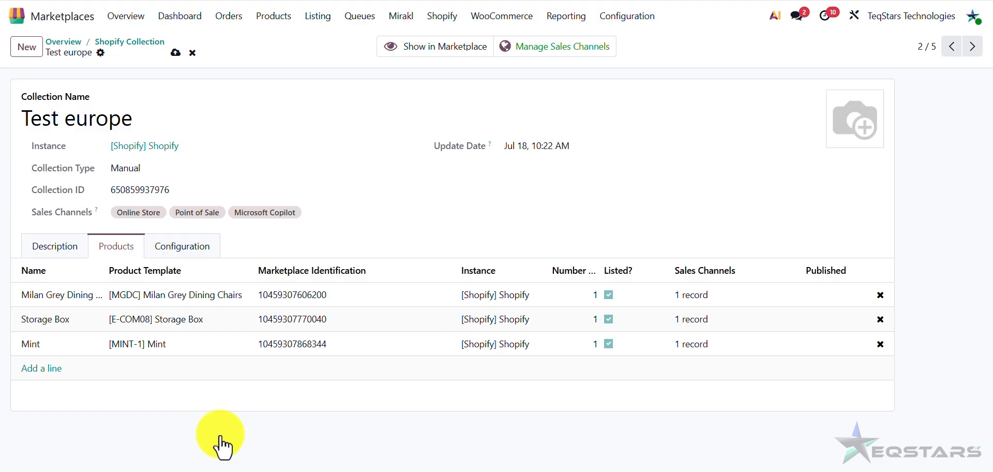
- Set Test europe's sort order to best-selling and save the collection
click(194, 250)
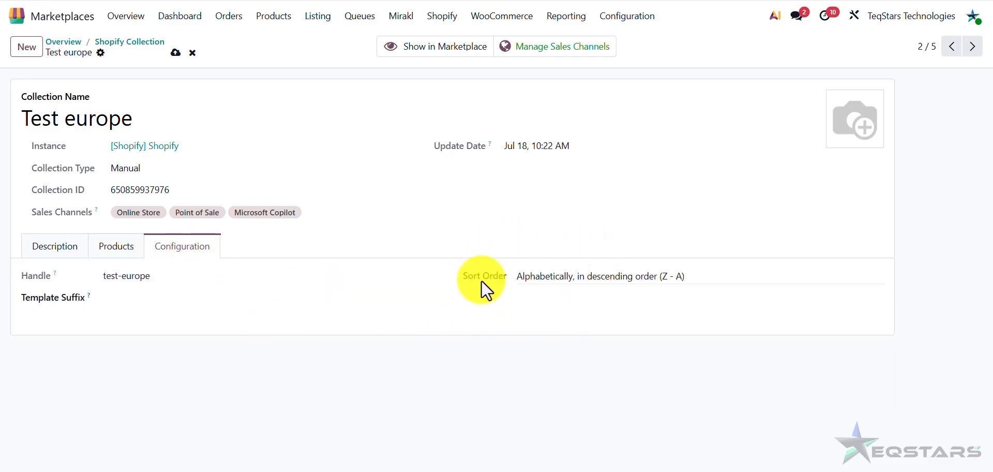
click(574, 276)
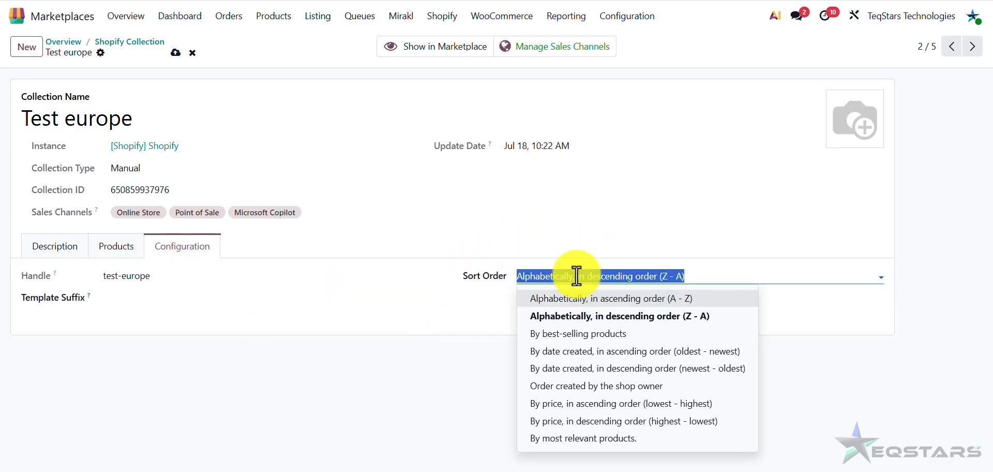
click(573, 336)
click(403, 398)
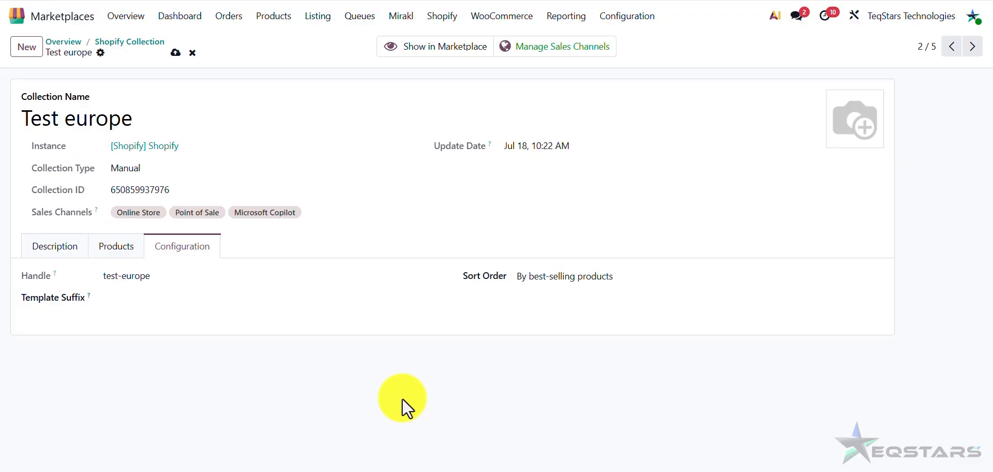
click(191, 56)
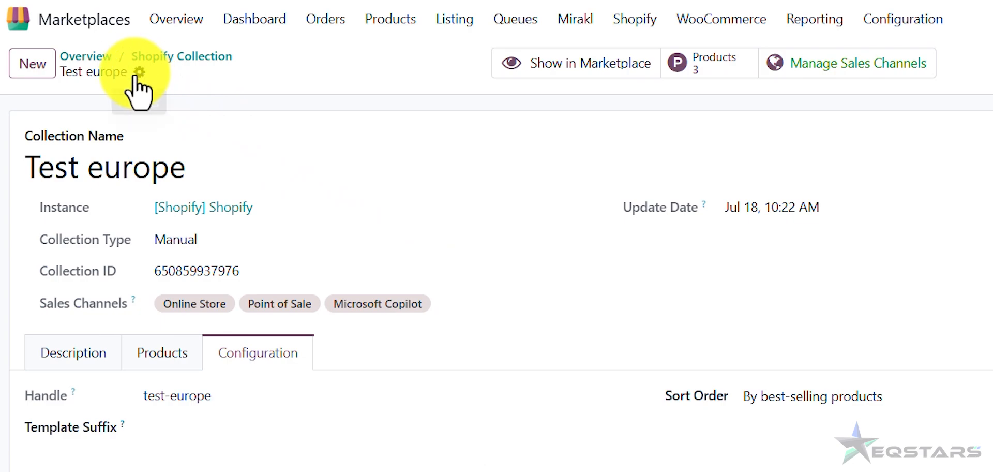
- Open and dismiss the gear action menu, then return to the Overview dashboard
click(140, 71)
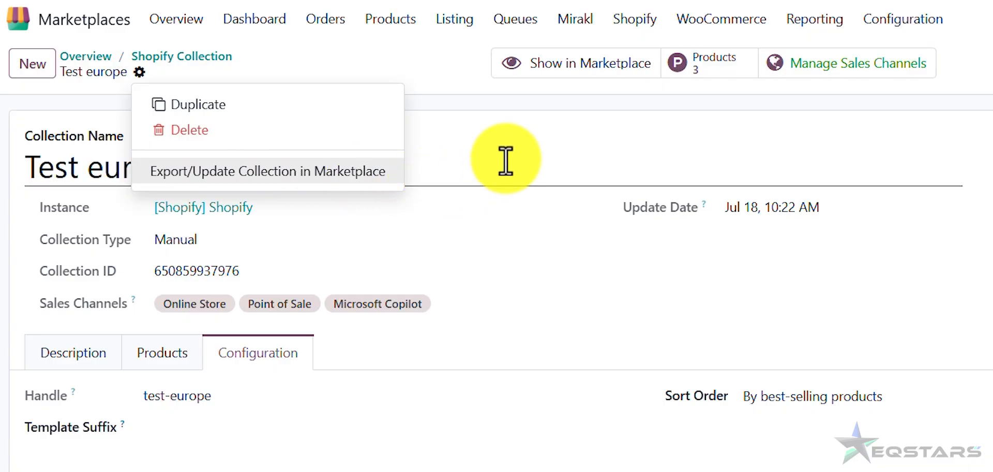
click(455, 106)
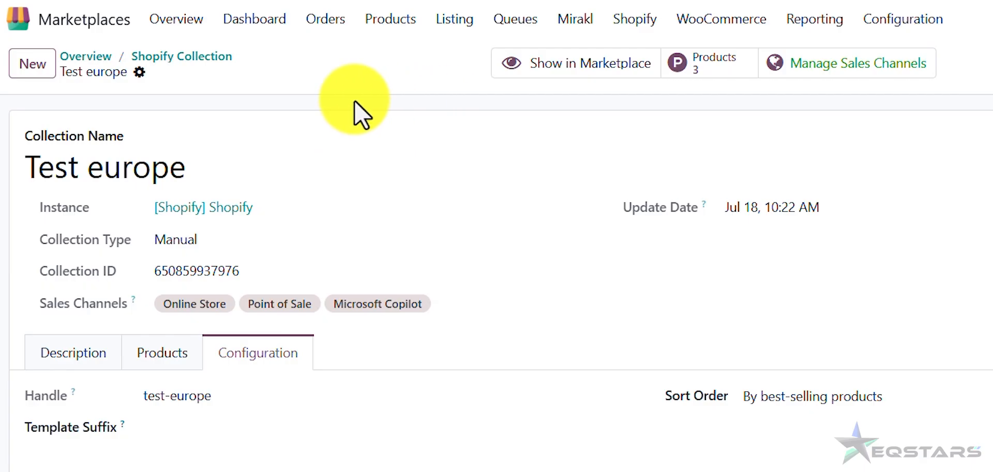
click(206, 31)
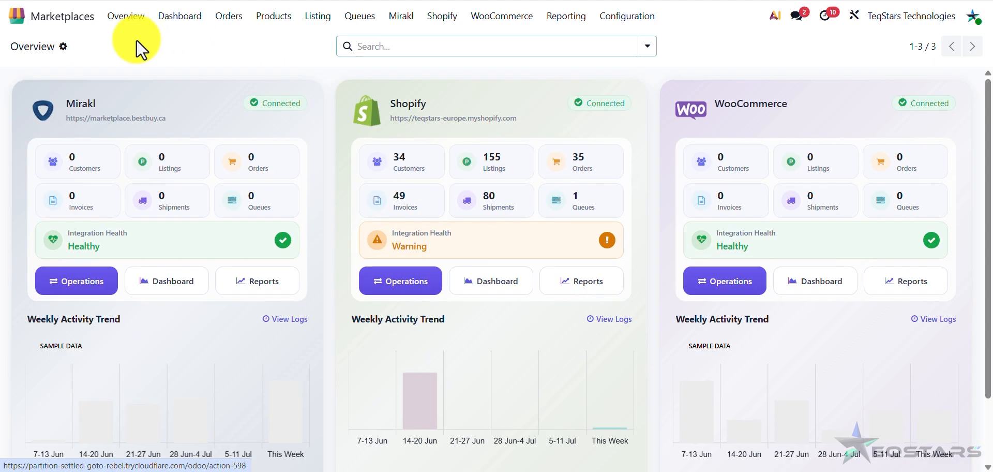
- Push the Test europe edits to Shopify with the Export > Update Collections operation
click(397, 284)
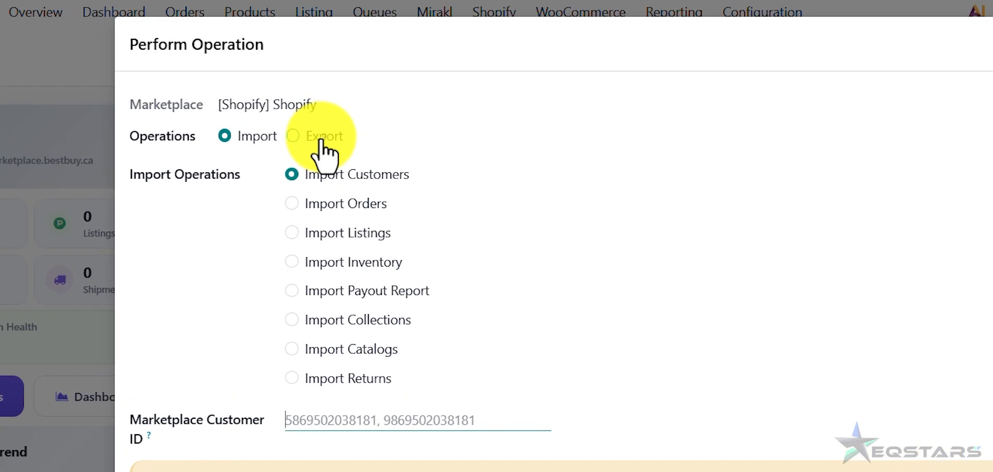
click(321, 141)
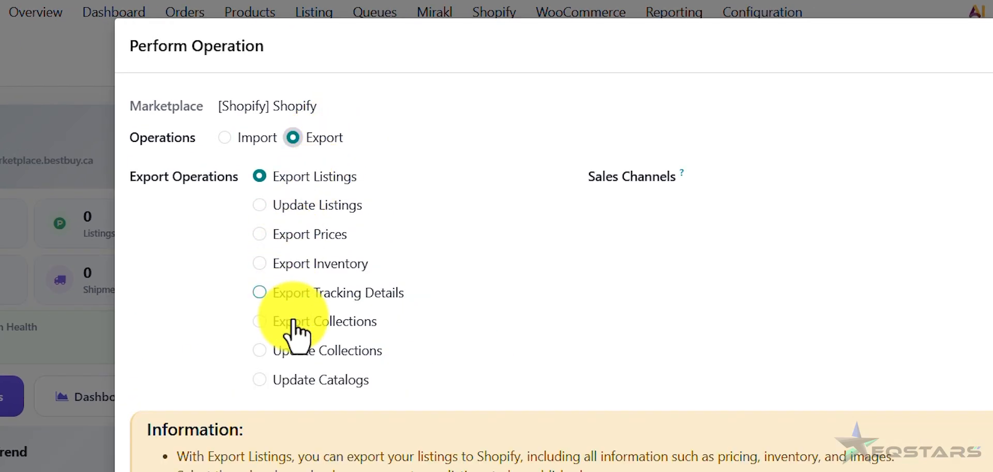
click(331, 352)
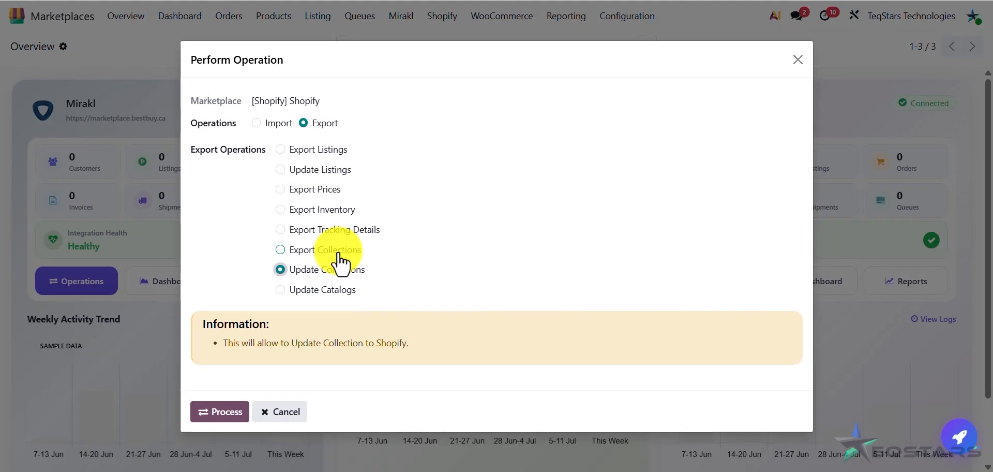
click(220, 412)
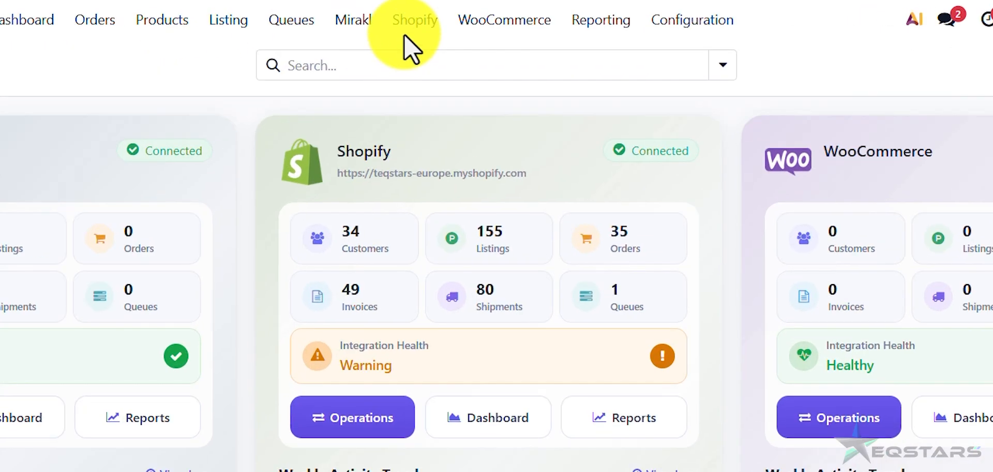
- Open Shopify > All Collections to see the five collections, including Hydrogen, Test europe and Smart
click(420, 24)
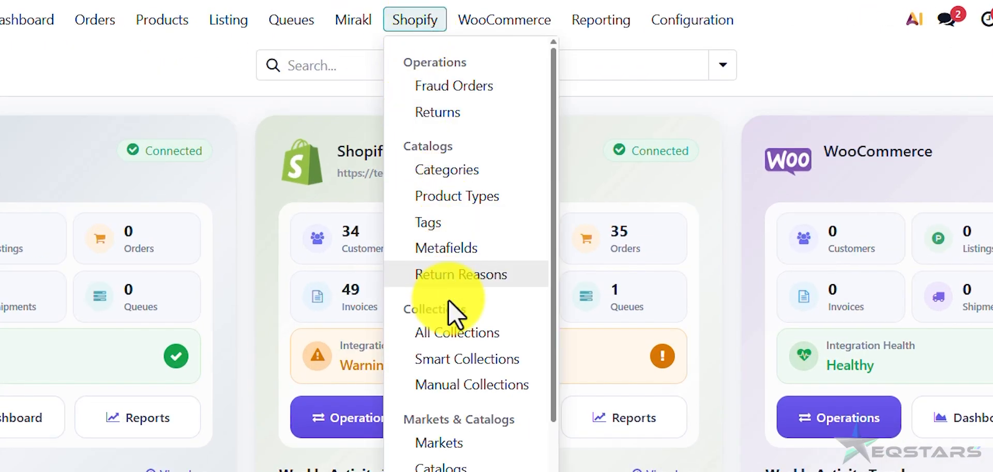
click(454, 332)
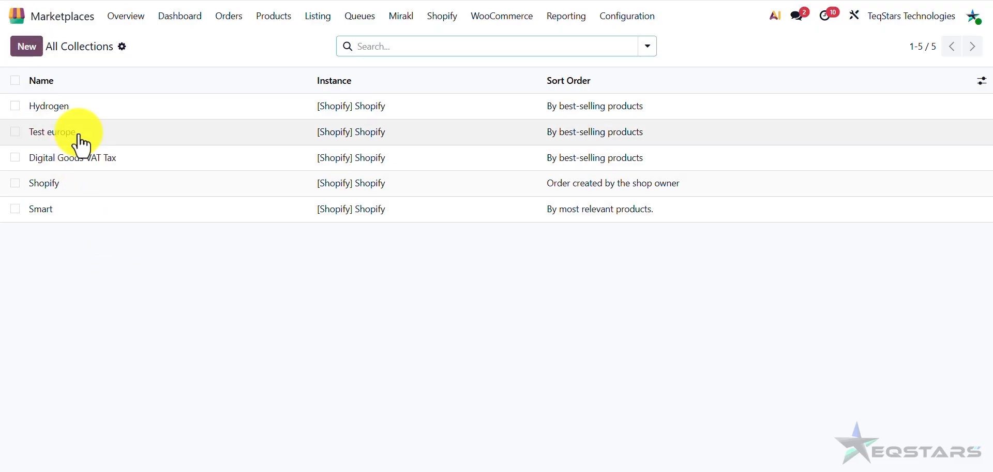
- Start a new collection named 'Testing' on the [Shopify] Shopify instance with Collection Type Manual
click(29, 48)
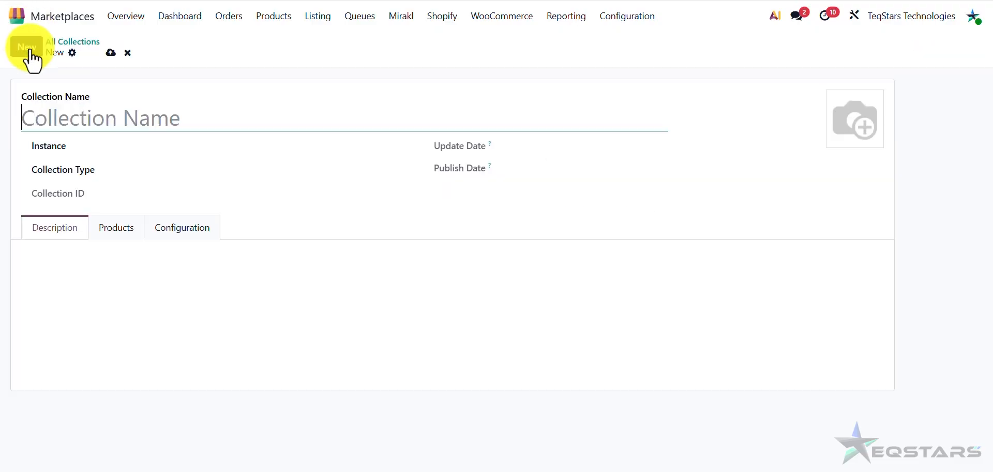
click(83, 127)
text(Tes)
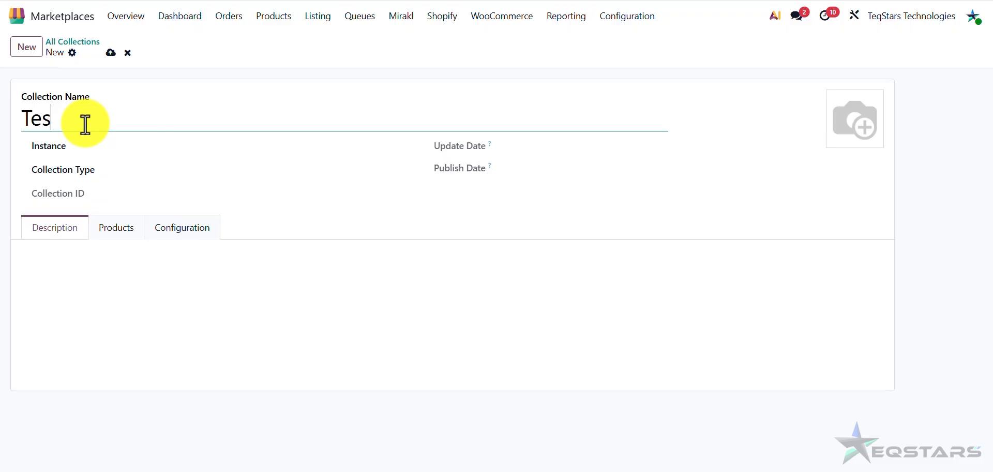
text(ting)
key(Tab)
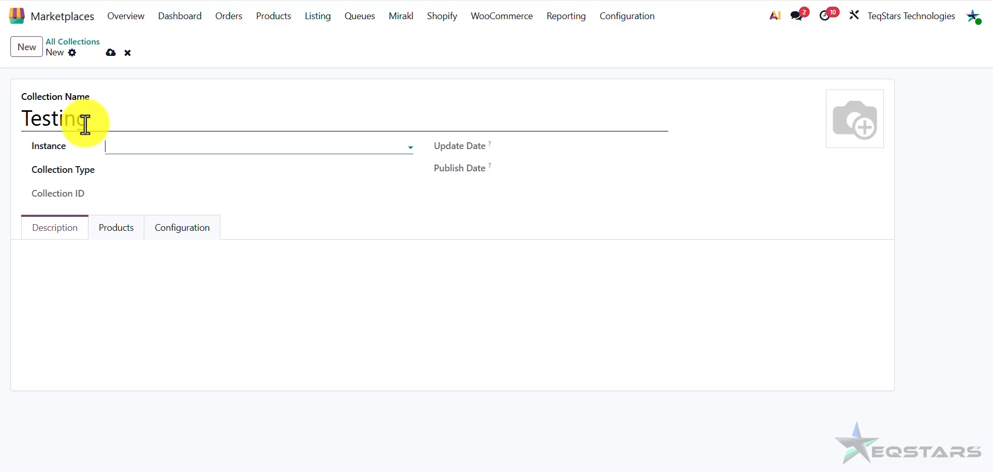
key(Down)
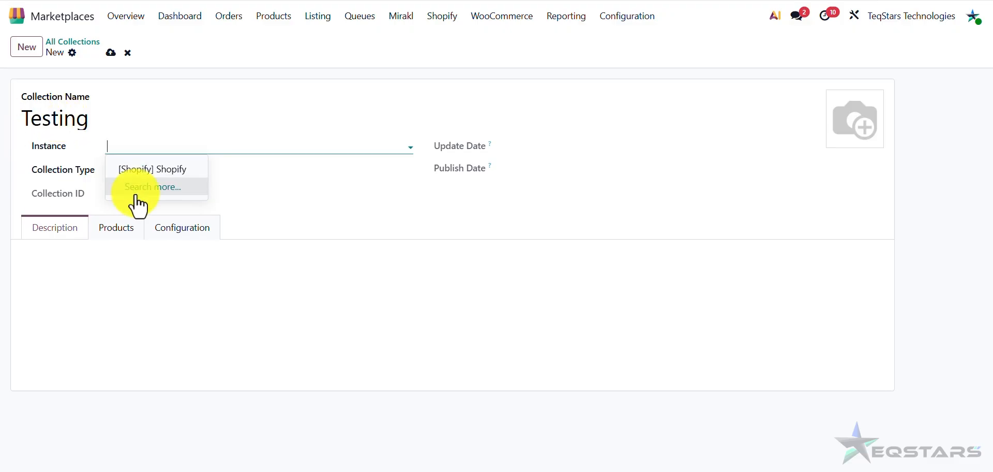
click(133, 169)
click(136, 171)
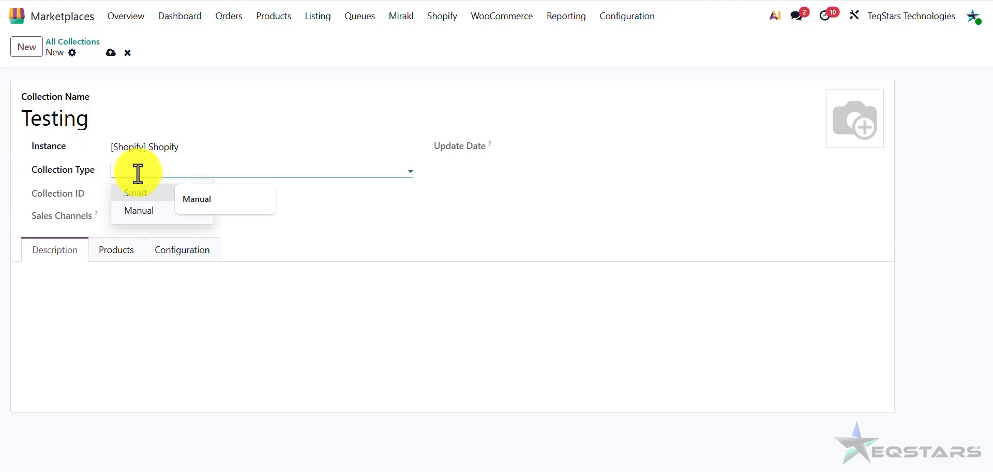
click(145, 215)
- Give the collection the description 'Testing' and save it
click(130, 299)
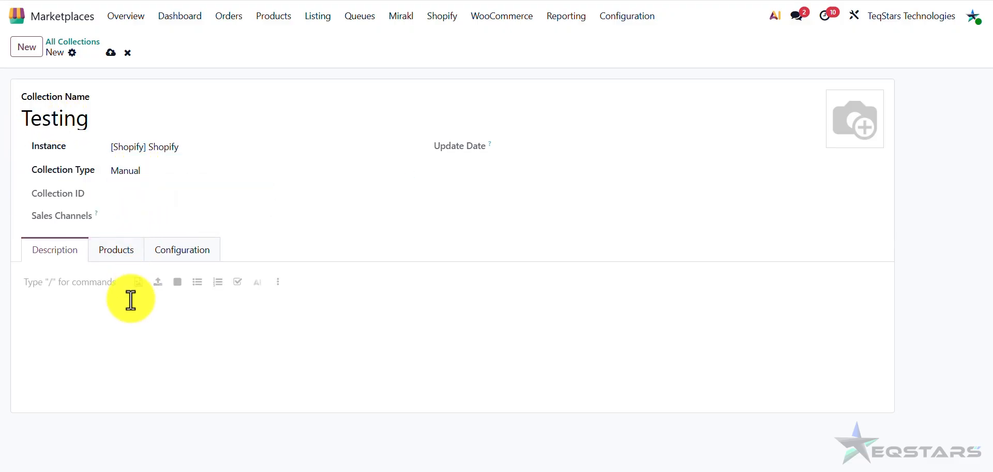
text(Testing)
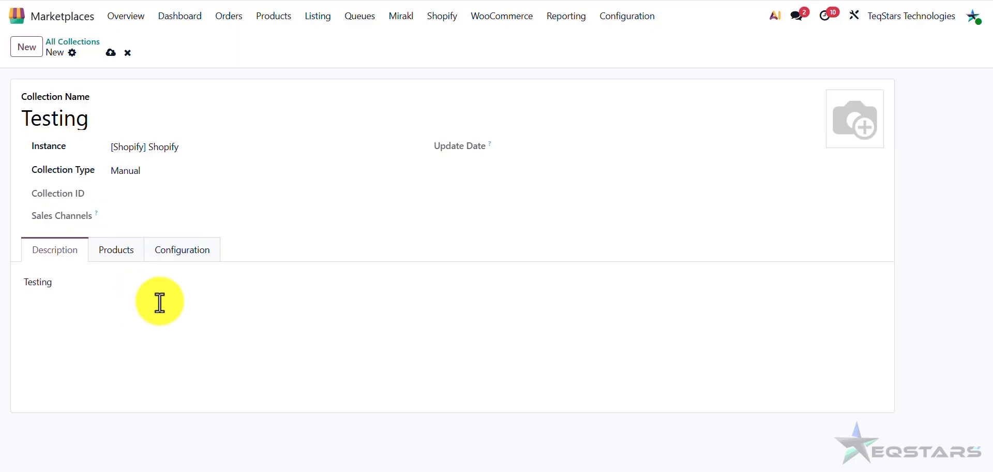
click(110, 54)
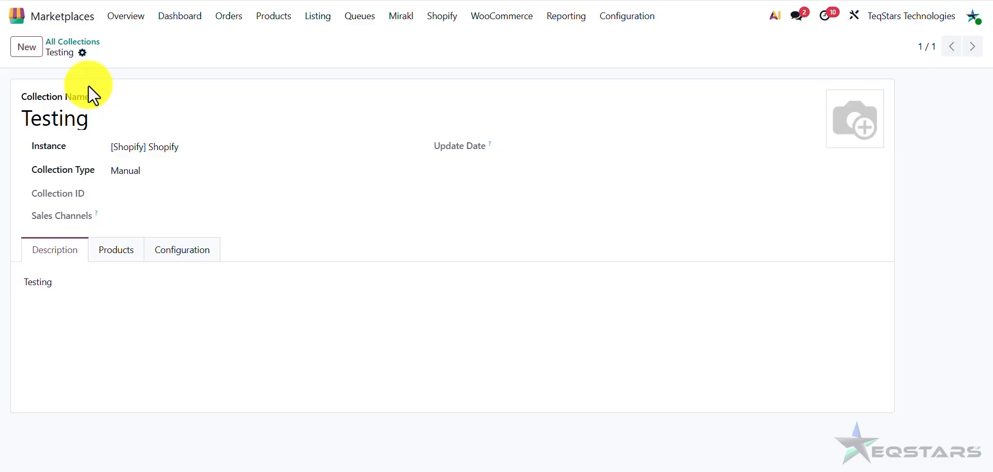
- Export the Testing collection to Shopify with Online Store as its only sales channel
click(82, 53)
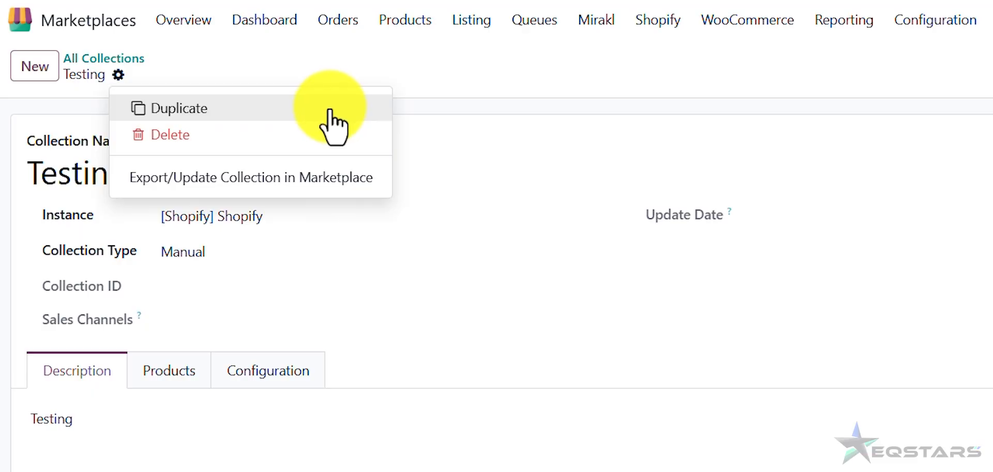
click(307, 180)
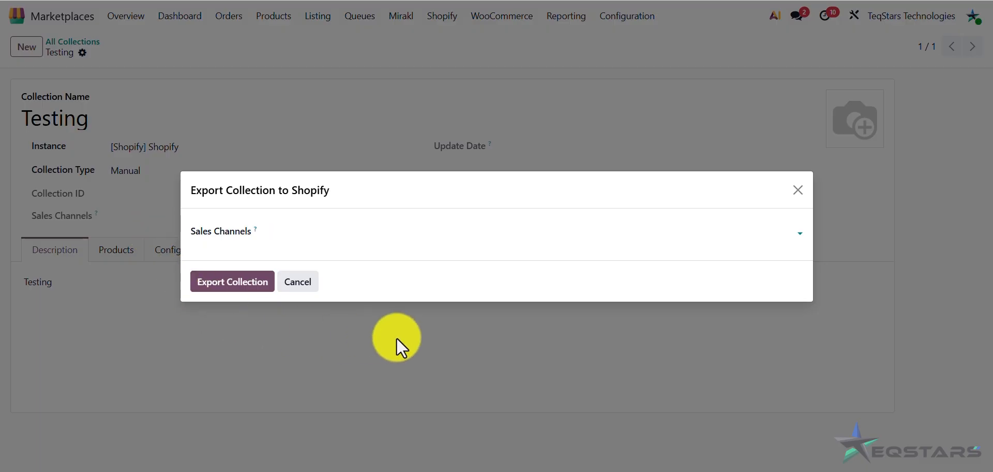
click(315, 235)
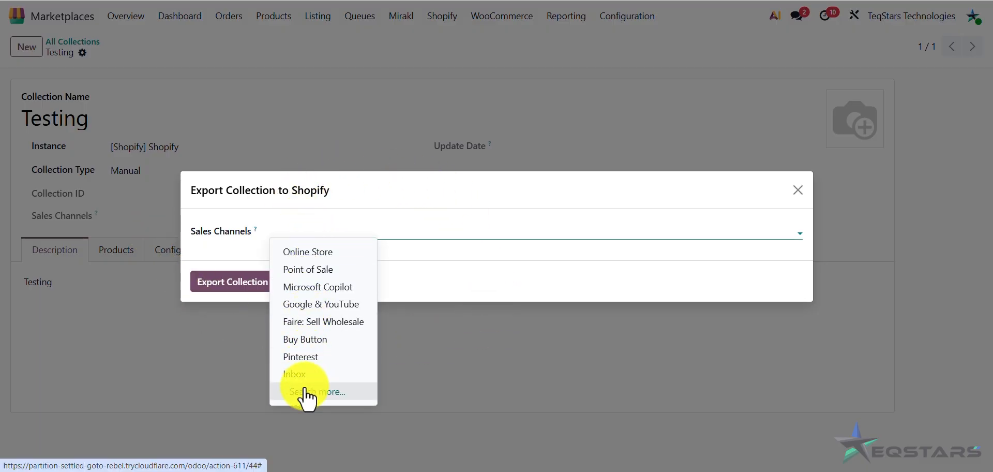
click(322, 254)
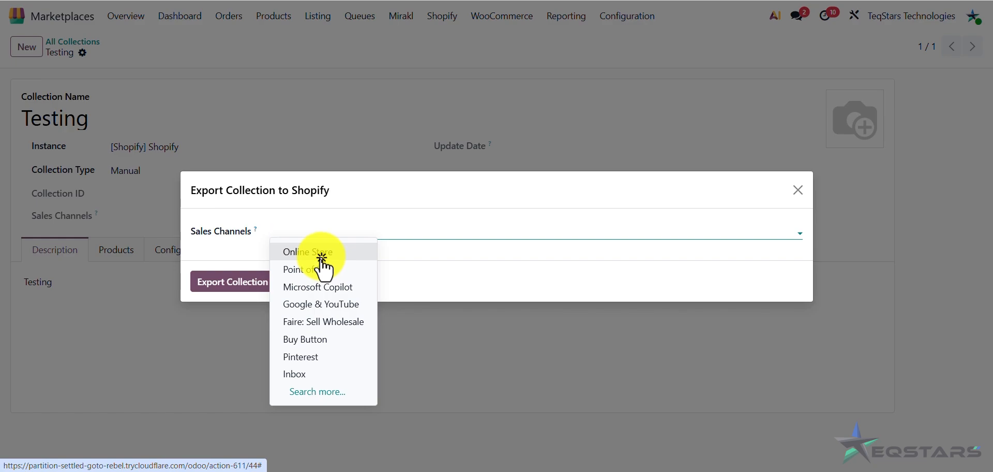
click(367, 196)
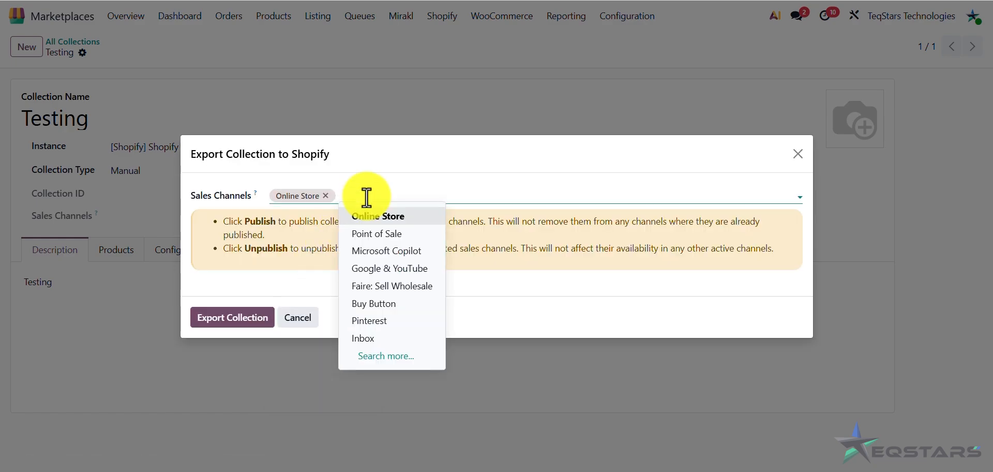
click(382, 234)
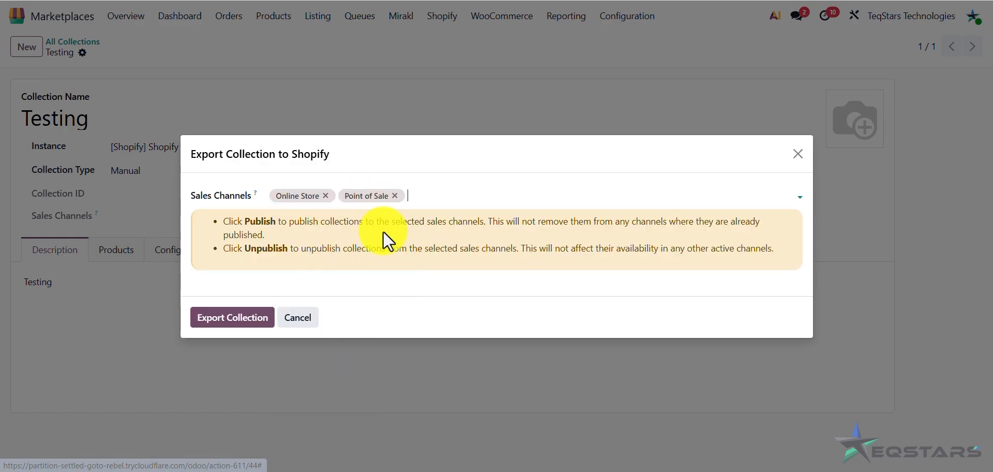
click(395, 196)
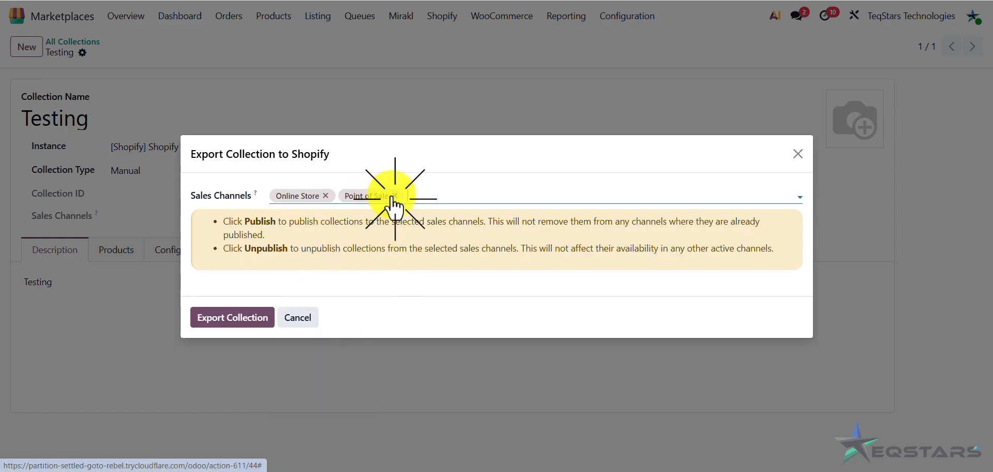
click(226, 326)
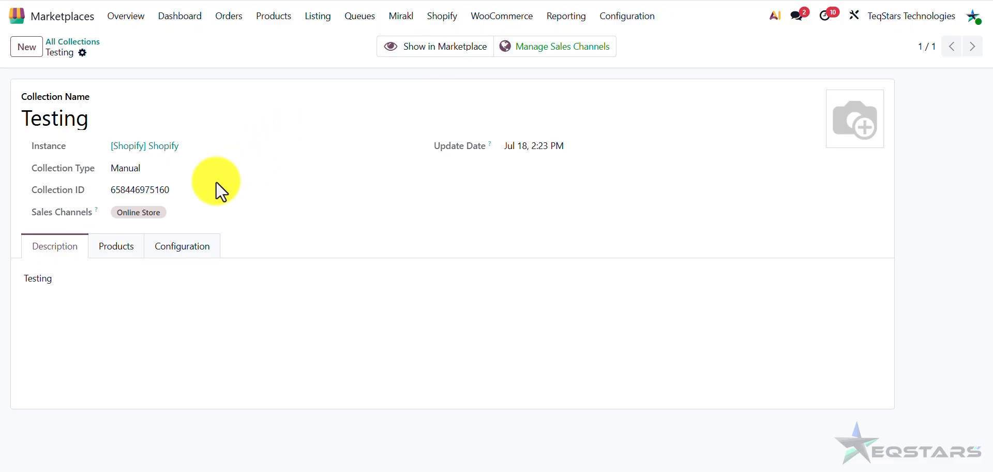
- Check the new Collection ID, view Testing in Shopify admin, then return to Odoo's apps menu
double_click(157, 187)
mouse_move(490, 144)
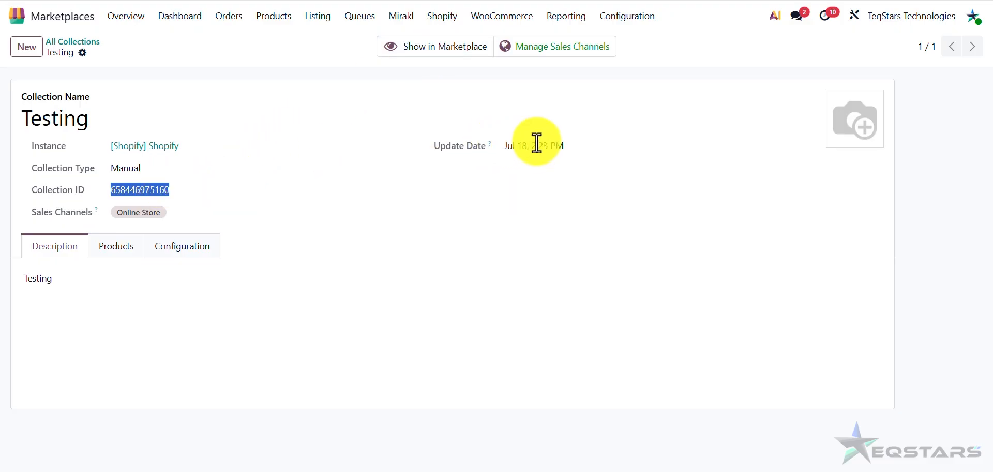
click(483, 92)
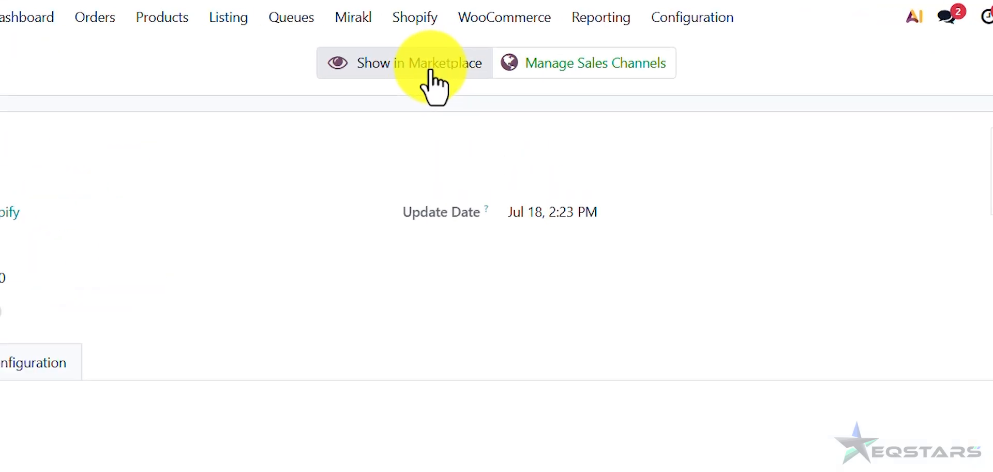
click(430, 72)
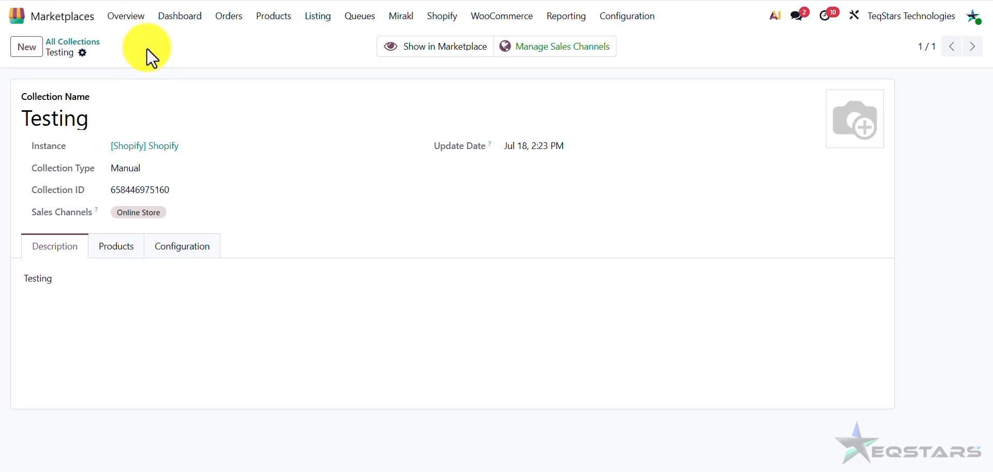
click(136, 20)
click(80, 21)
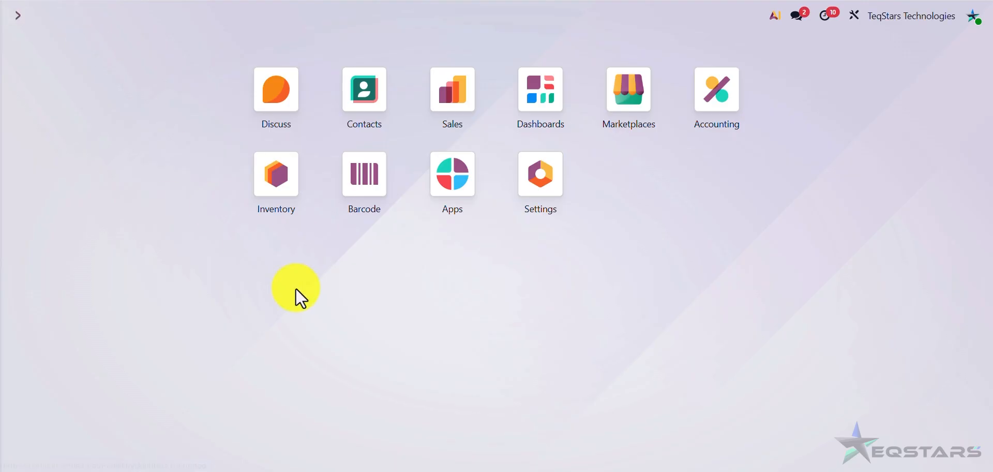